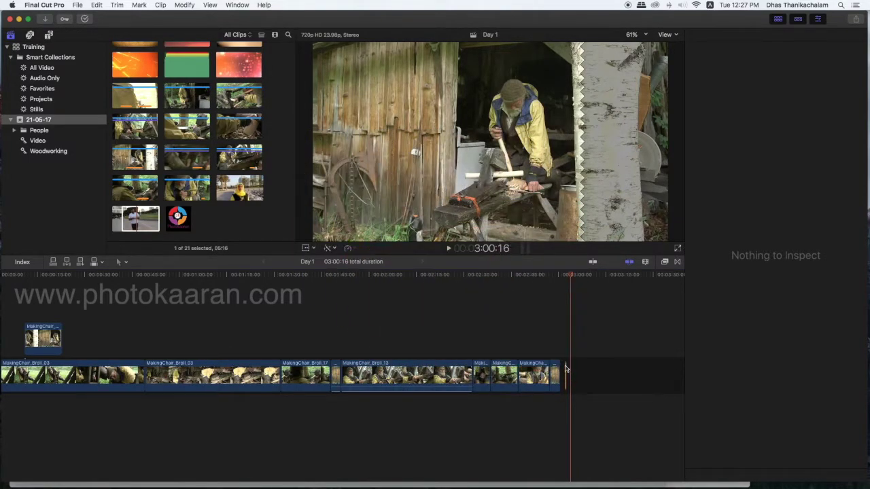
- Move the playhead back to about 0:40 and select the first clip, MakingChair_Broll_03
{"action": "left_click", "coordinate": [209, 280]}
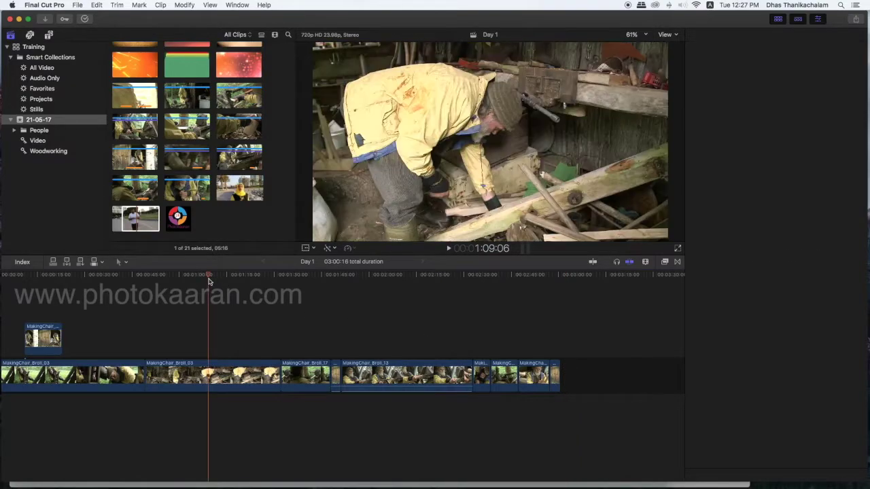
{"action": "scroll", "coordinate": [190, 281], "scroll_direction": "left", "scroll_amount": 2}
{"action": "scroll", "coordinate": [170, 280], "scroll_direction": "left", "scroll_amount": 2}
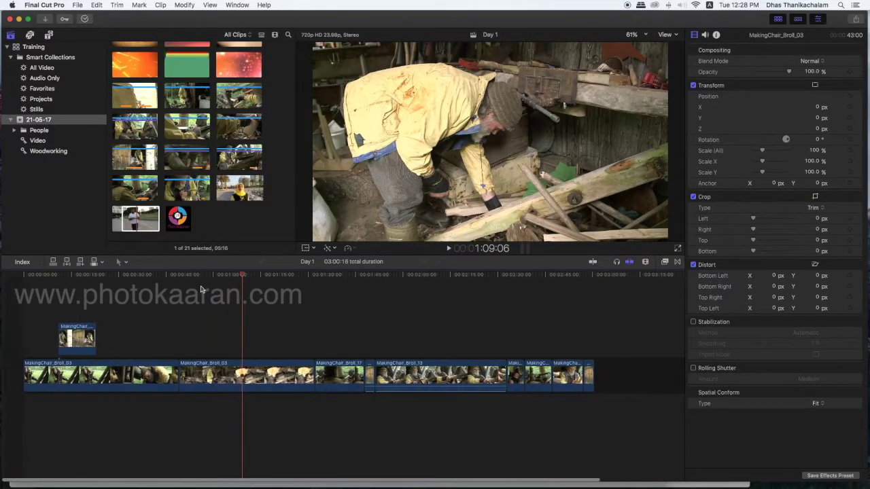
{"action": "scroll", "coordinate": [153, 278], "scroll_direction": "left", "scroll_amount": 2}
{"action": "left_click", "coordinate": [148, 279]}
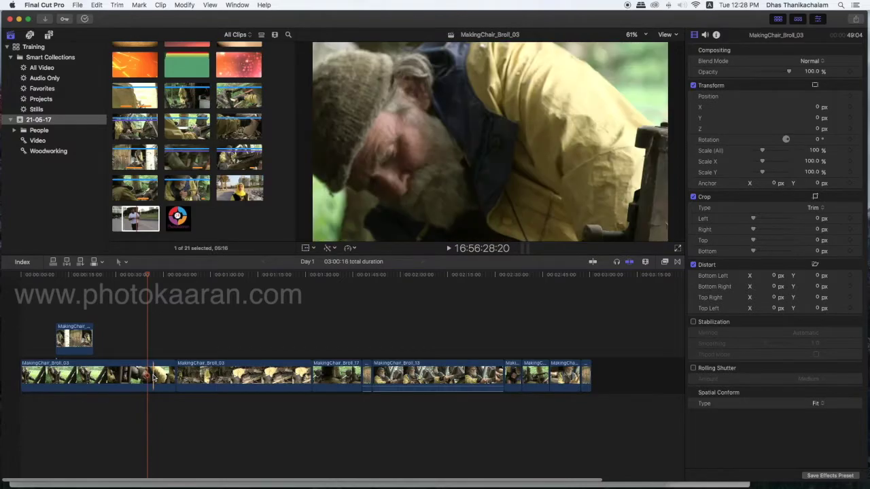
{"action": "left_click", "coordinate": [153, 378]}
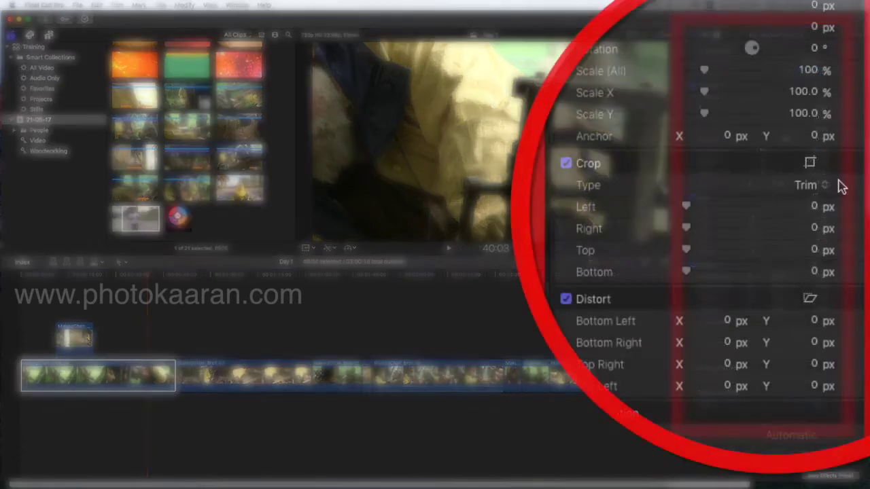
- Keep the Crop Type at Trim and put the viewer into crop mode
{"action": "left_click", "coordinate": [822, 208]}
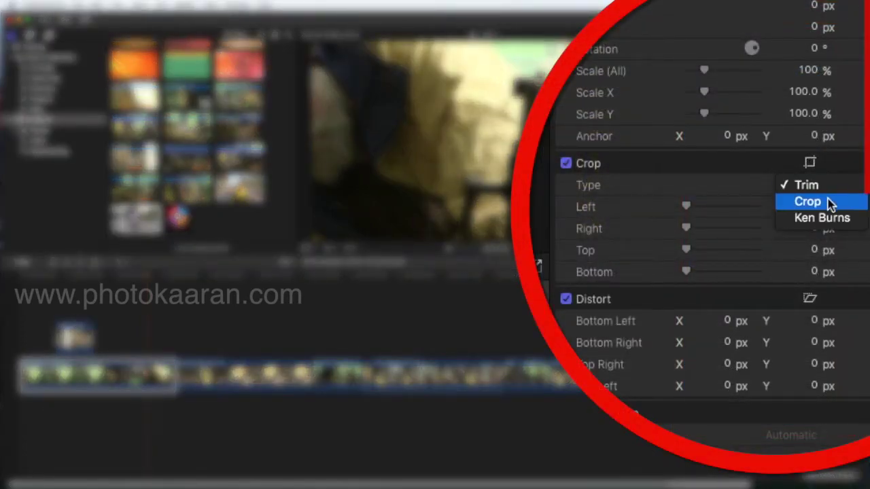
{"action": "left_click", "coordinate": [809, 185]}
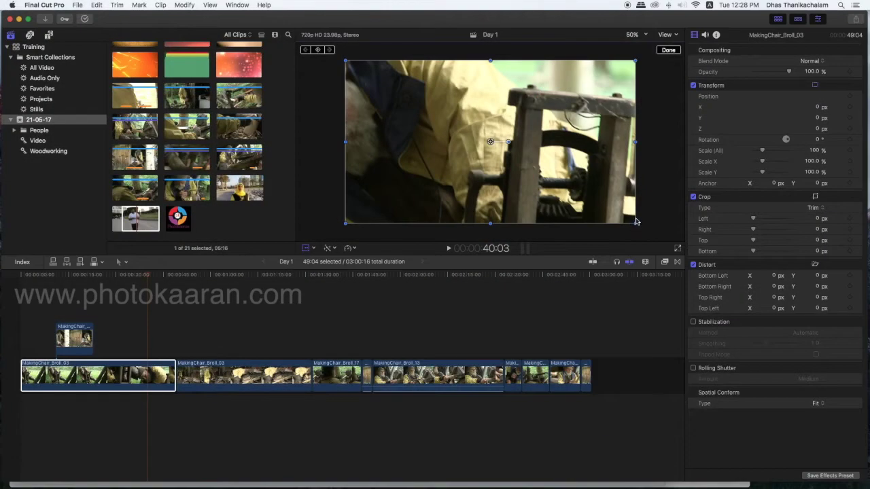
{"action": "left_click", "coordinate": [314, 250]}
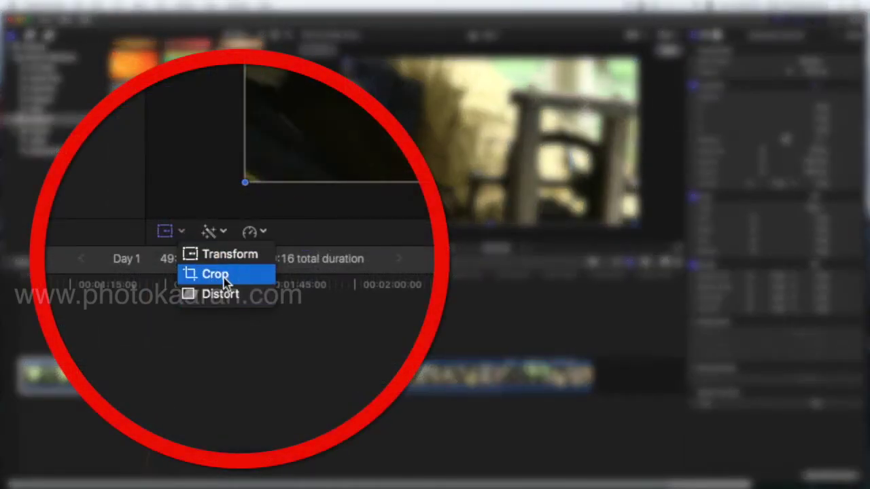
{"action": "left_click", "coordinate": [219, 274]}
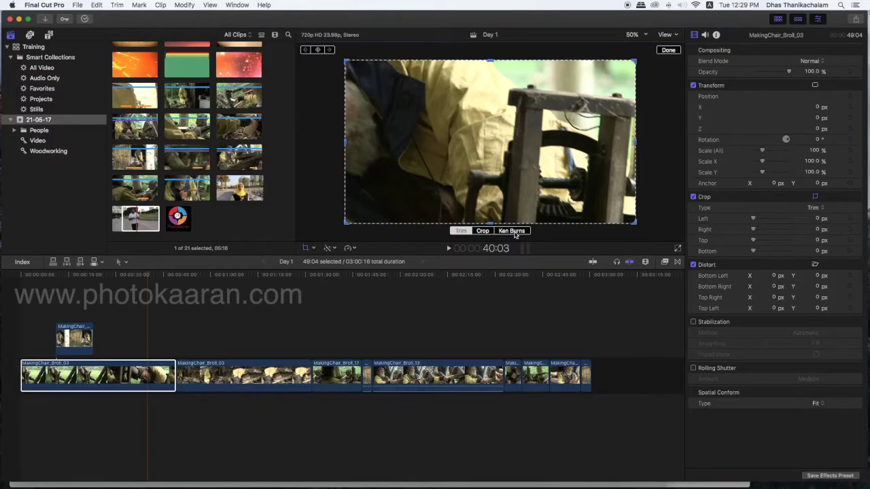
- Switch the crop to Ken Burns and shrink the green Start rectangle inward
{"action": "left_click", "coordinate": [511, 231]}
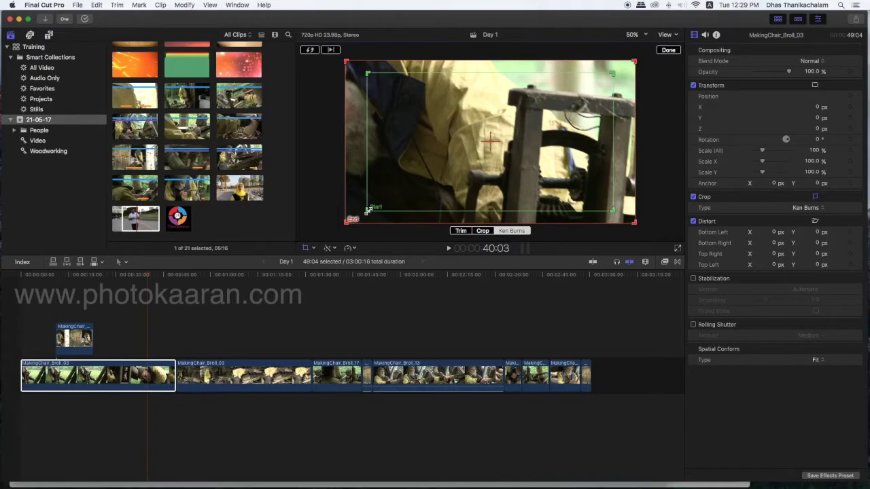
{"action": "left_click_drag", "start_coordinate": [367, 211], "coordinate": [445, 166]}
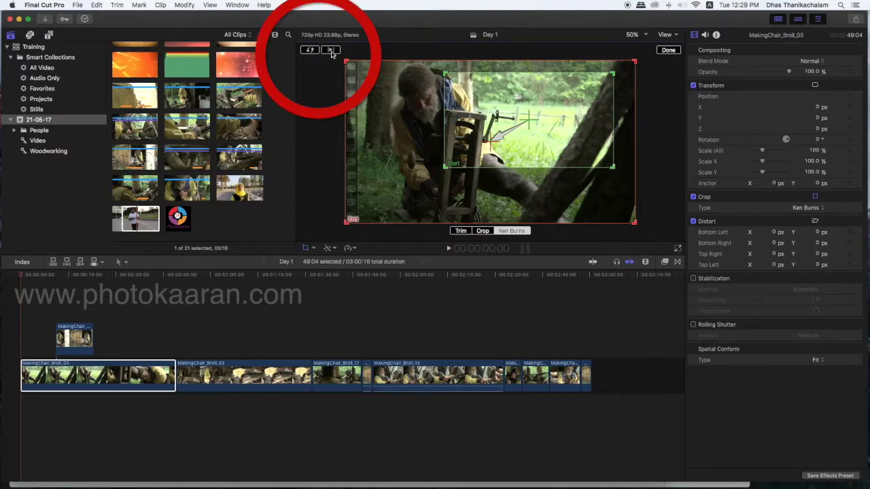
- Preview the Ken Burns move and reposition the Start frame over the man
{"action": "left_click", "coordinate": [331, 50]}
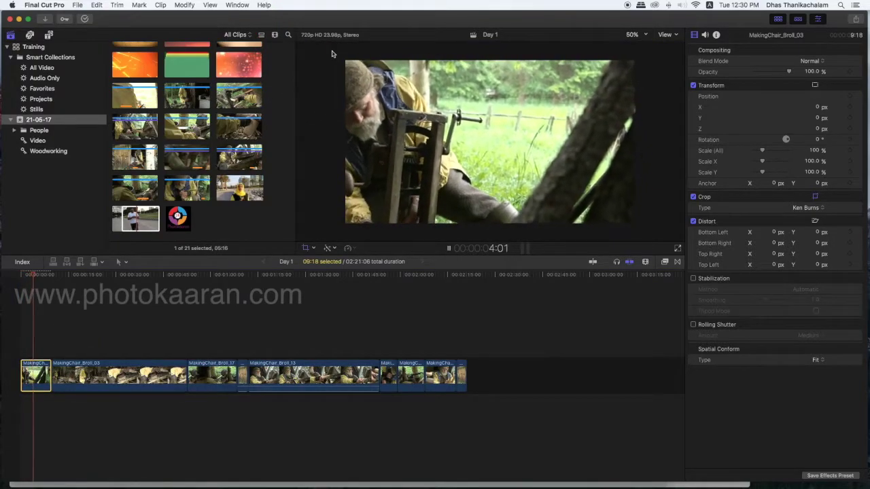
{"action": "left_click_drag", "start_coordinate": [501, 141], "coordinate": [469, 158]}
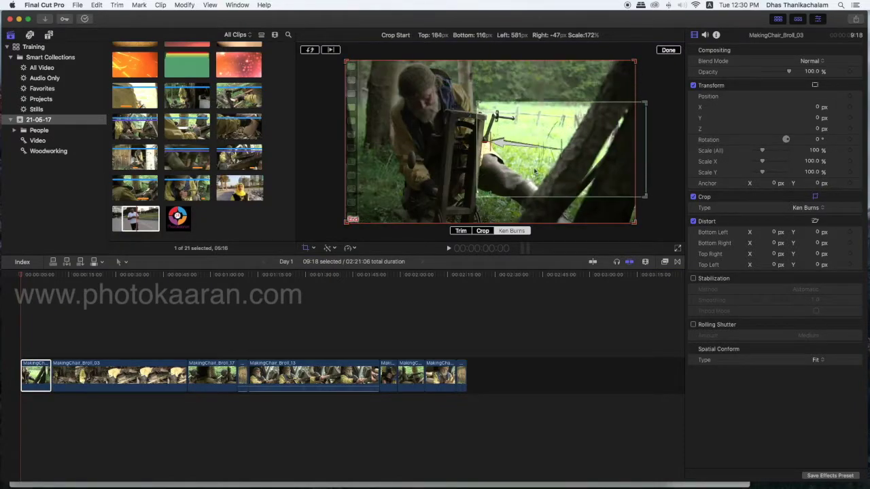
{"action": "left_click", "coordinate": [331, 50]}
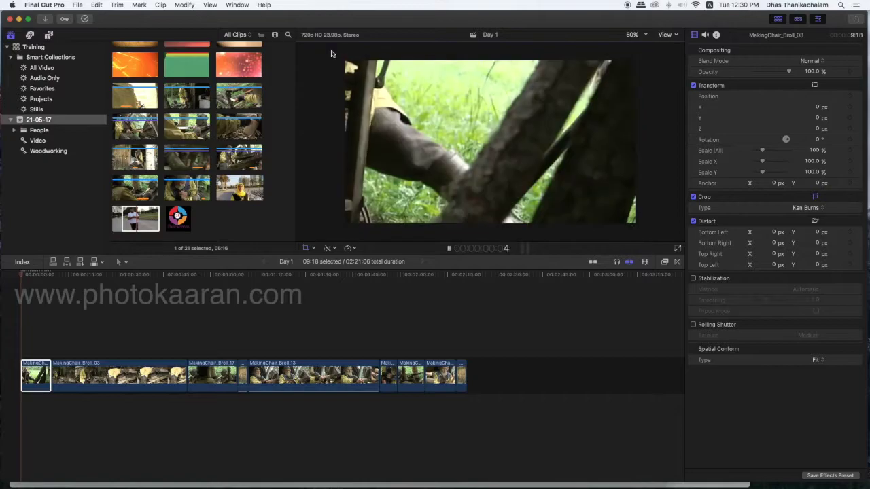
{"action": "left_click", "coordinate": [543, 176]}
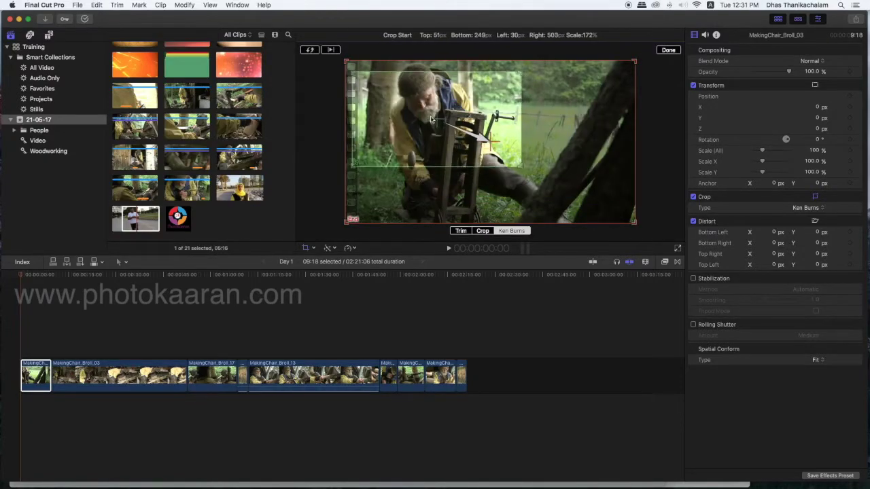
{"action": "left_click_drag", "start_coordinate": [543, 176], "coordinate": [427, 108]}
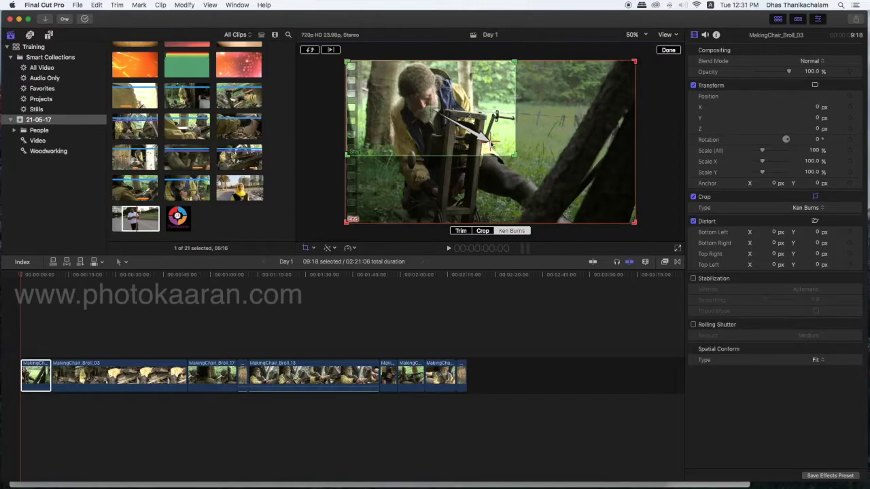
- Play back the zoom and shift the Start framing to the frame centre
{"action": "key", "text": "space"}
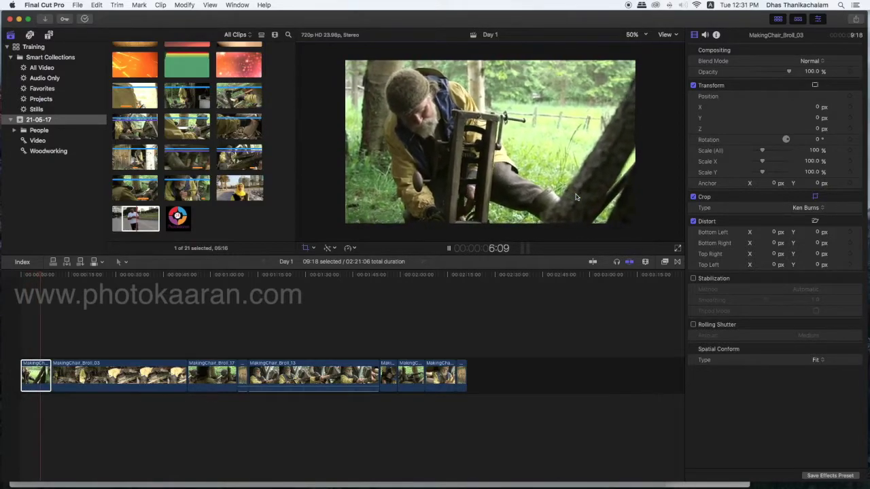
{"action": "key", "text": "shift+c"}
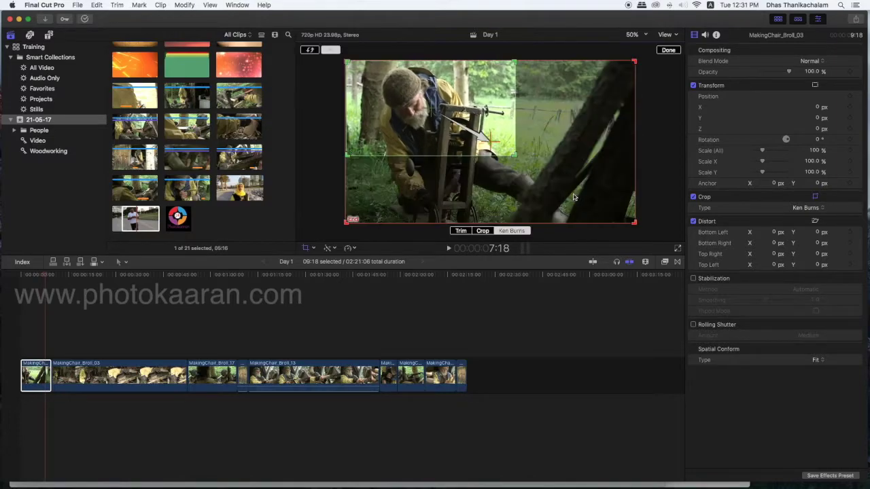
{"action": "key", "text": "space"}
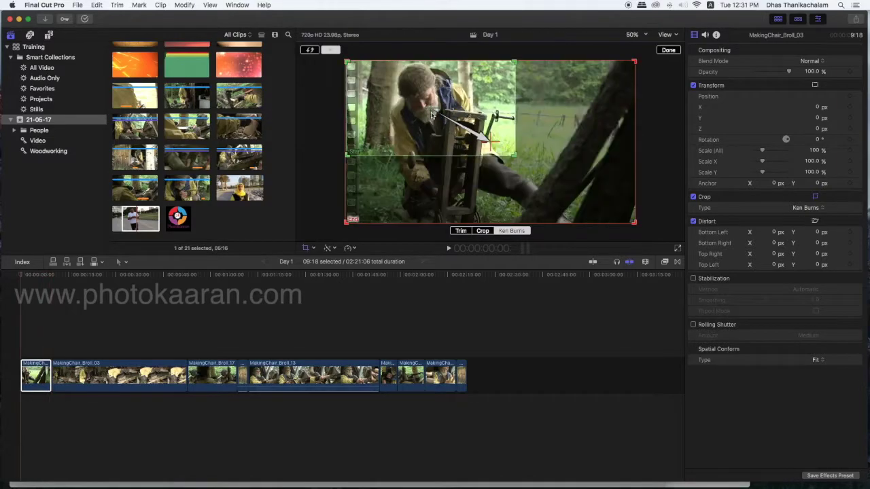
{"action": "left_click_drag", "start_coordinate": [432, 114], "coordinate": [491, 149]}
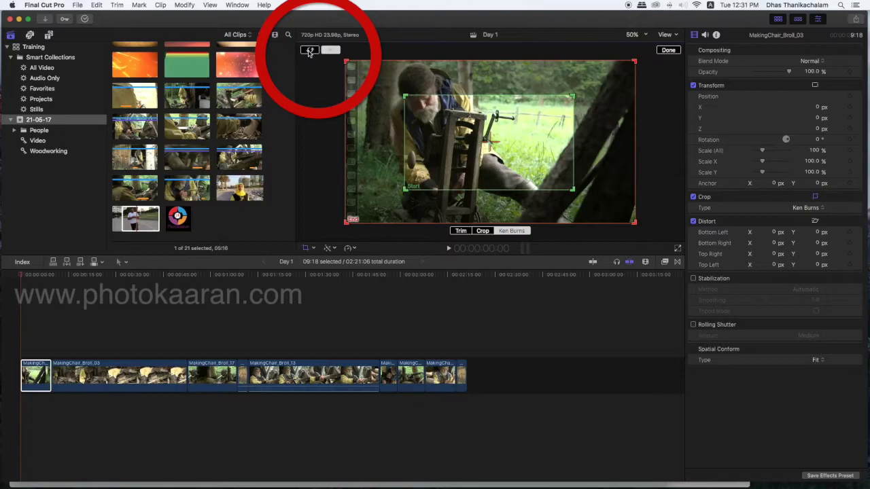
- Swap the Ken Burns Start and End framings and preview the resulting zoom-in
{"action": "left_click", "coordinate": [309, 51]}
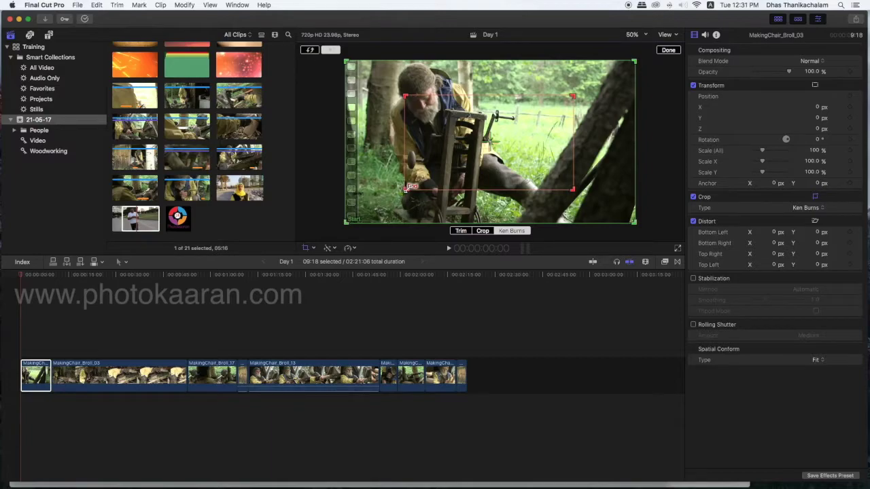
{"action": "left_click", "coordinate": [330, 51]}
{"action": "left_click", "coordinate": [330, 51]}
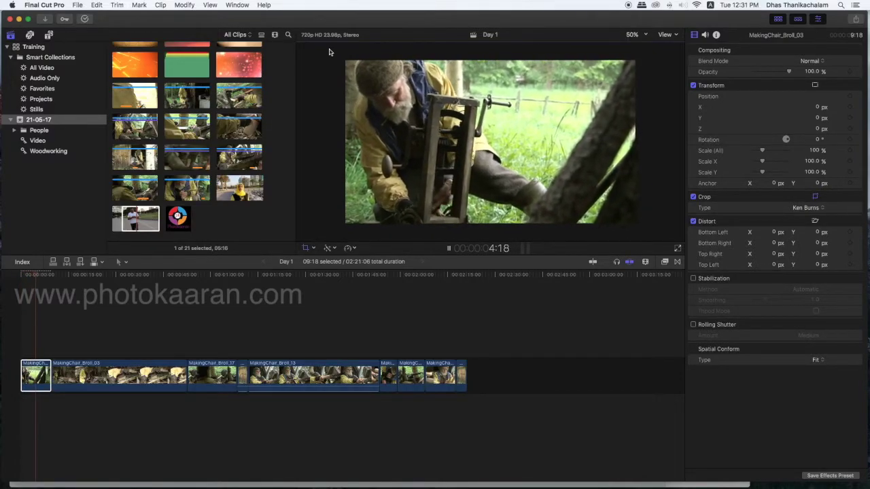
{"action": "key", "text": "space"}
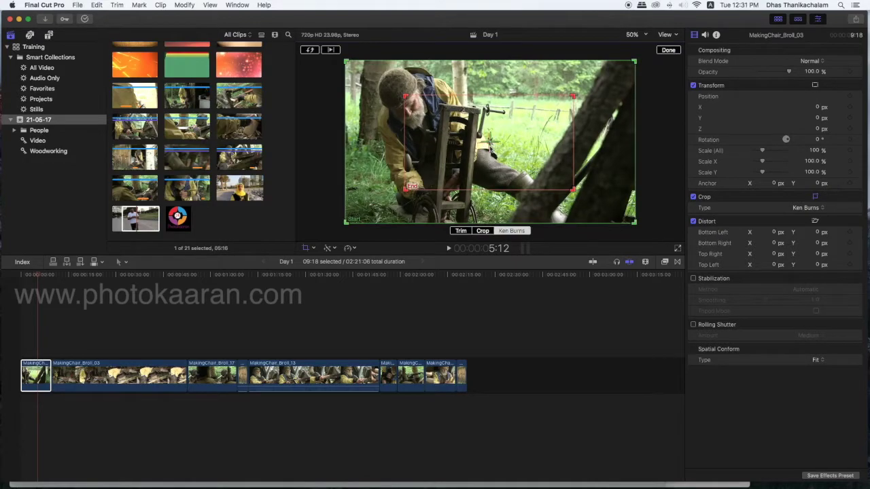
- Move the End frame up-left onto the man's face, preview, and finish the Ken Burns edit
{"action": "left_click_drag", "start_coordinate": [490, 147], "coordinate": [433, 118]}
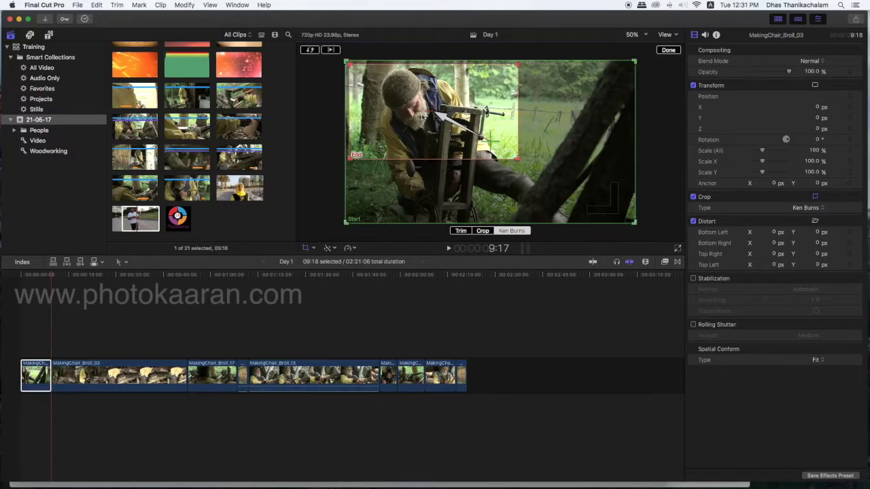
{"action": "left_click", "coordinate": [331, 51]}
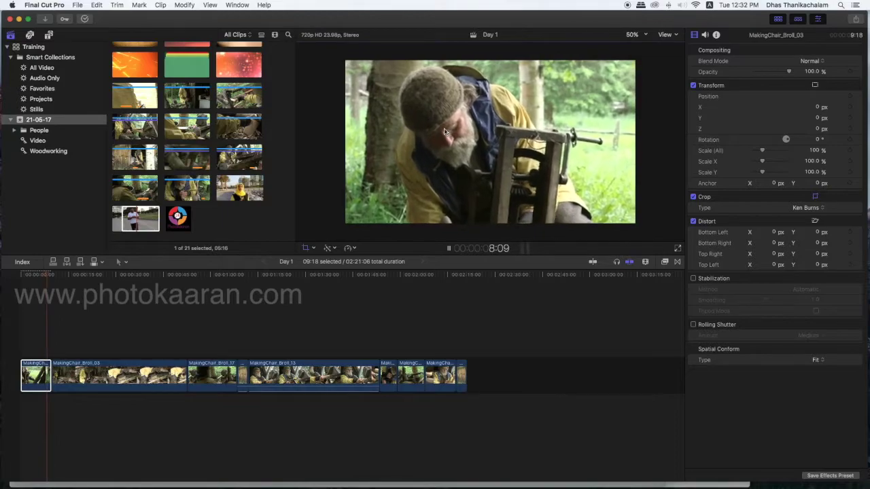
{"action": "key", "text": "space"}
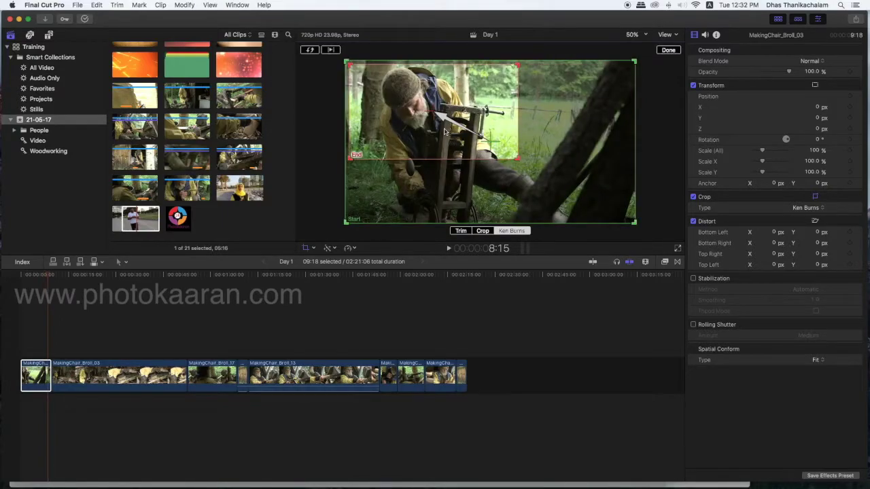
{"action": "left_click", "coordinate": [309, 51]}
{"action": "left_click", "coordinate": [309, 51]}
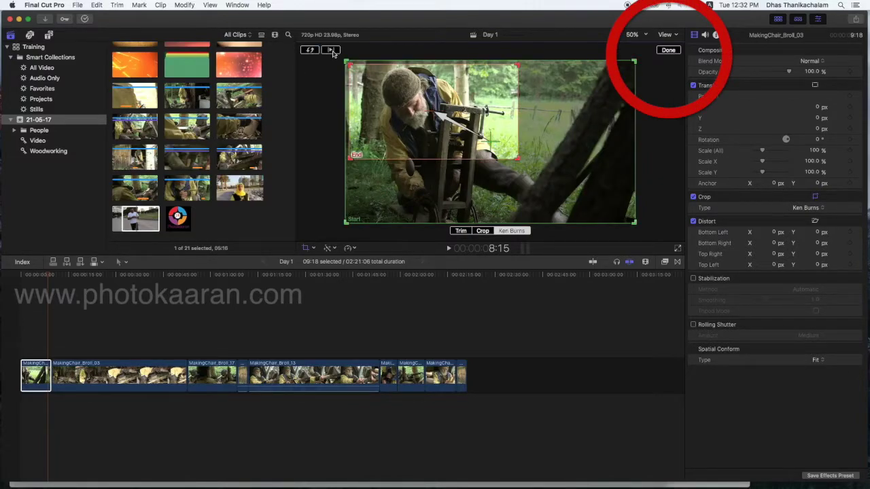
{"action": "left_click", "coordinate": [668, 51]}
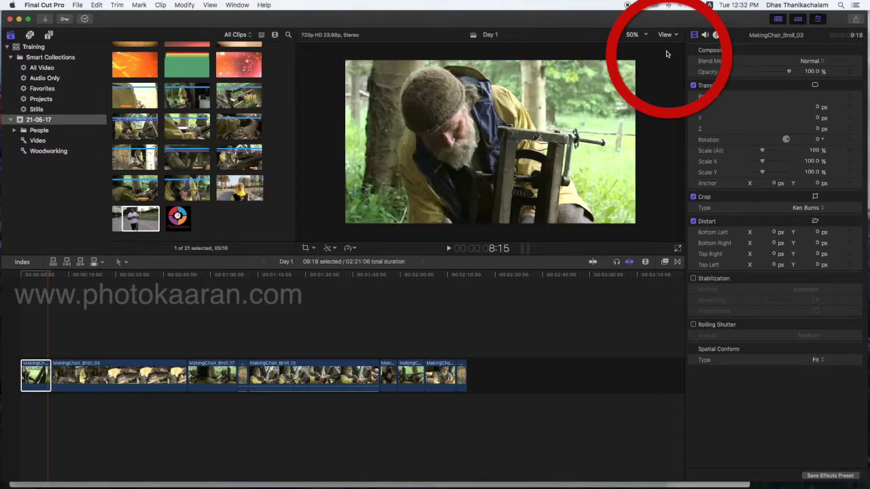
{"action": "left_click", "coordinate": [22, 275]}
{"action": "key", "text": "space"}
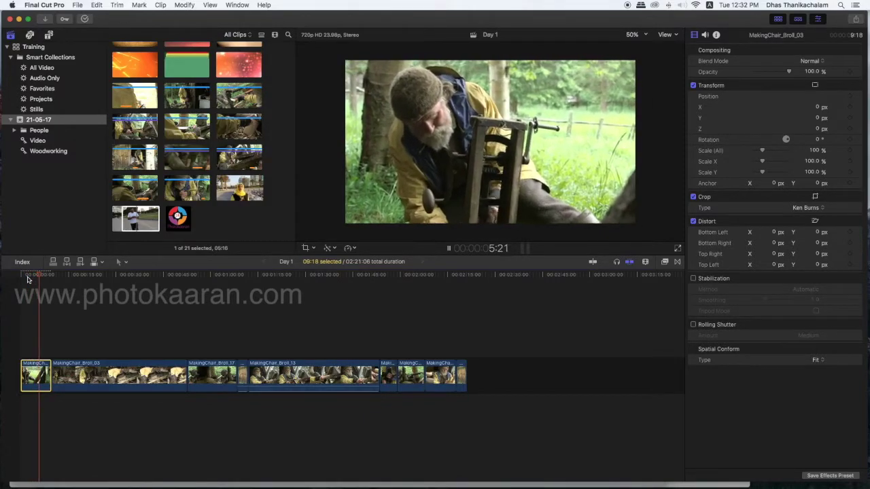
{"action": "key", "text": "space"}
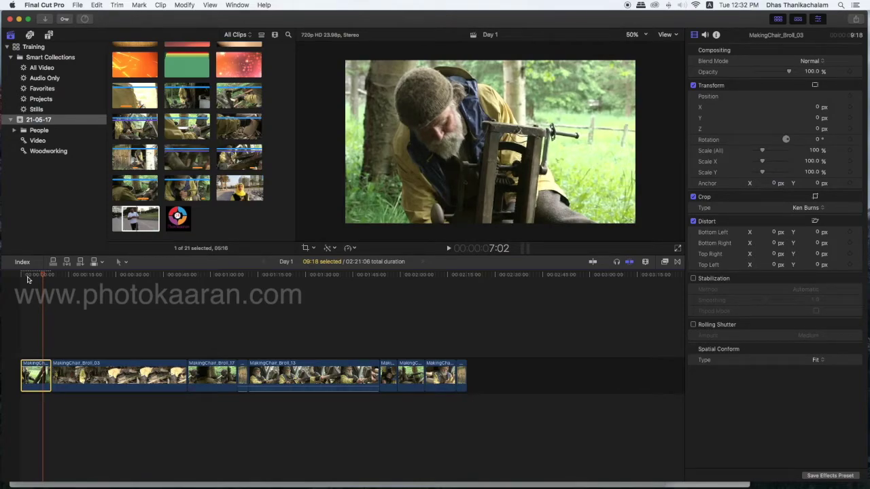
{"action": "left_click_drag", "start_coordinate": [45, 275], "coordinate": [28, 278]}
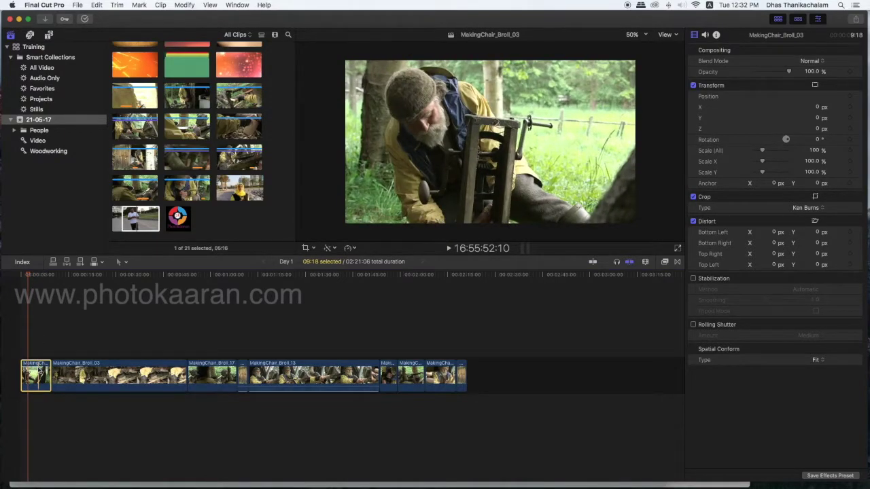
- Keyframe the clip to about 154% scale, offset X 45.22, Y -23.78, then replay
{"action": "left_click", "coordinate": [815, 85]}
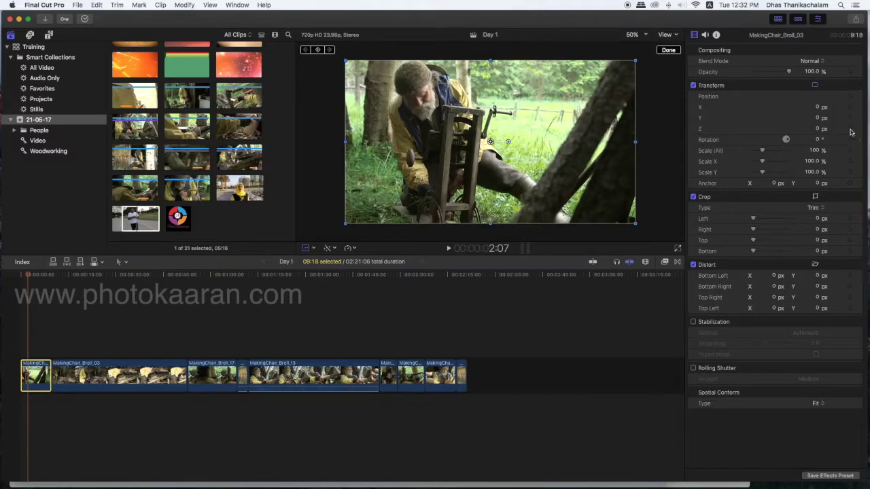
{"action": "mouse_move", "coordinate": [774, 96]}
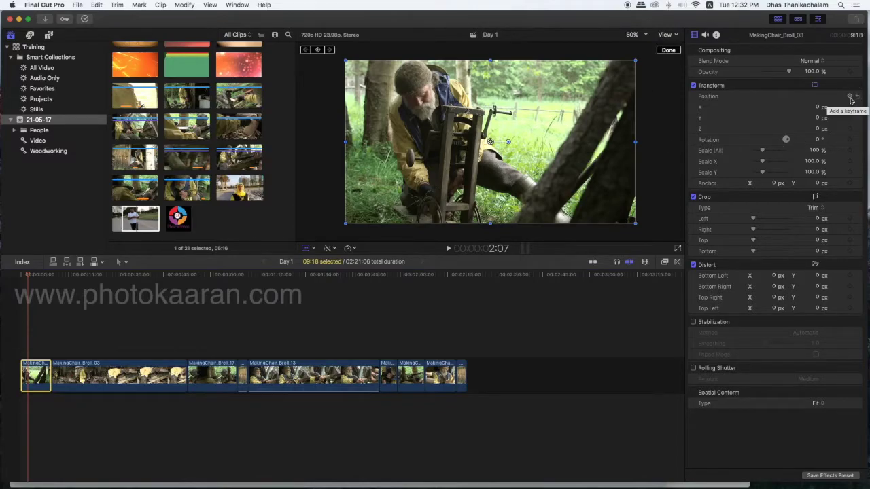
{"action": "left_click", "coordinate": [849, 97]}
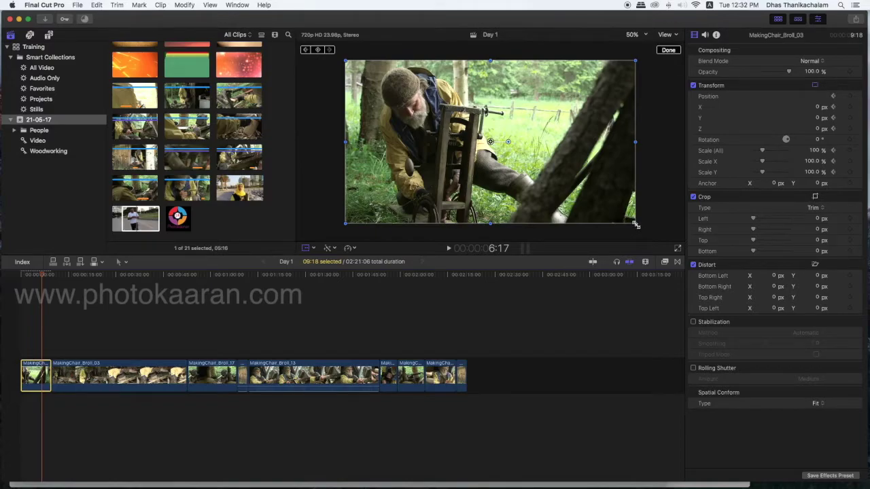
{"action": "left_click_drag", "start_coordinate": [635, 225], "coordinate": [684, 266]}
{"action": "left_click_drag", "start_coordinate": [489, 143], "coordinate": [563, 181]}
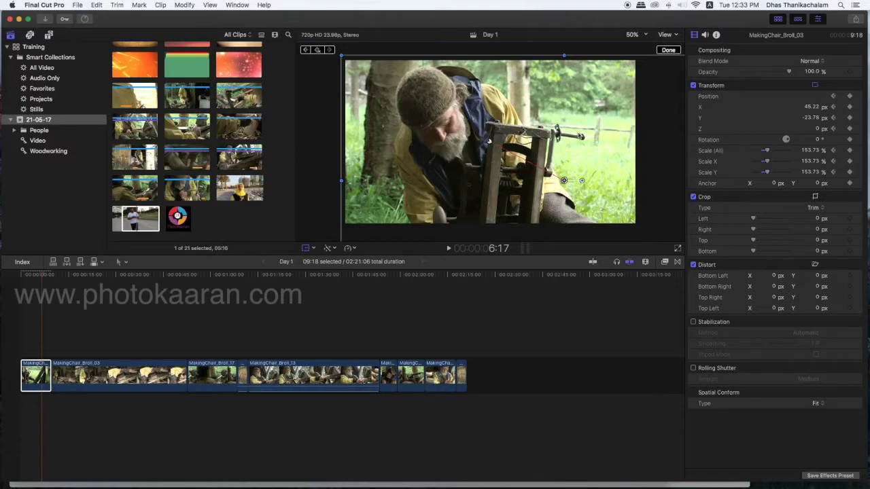
{"action": "left_click", "coordinate": [30, 275]}
{"action": "key", "text": "space"}
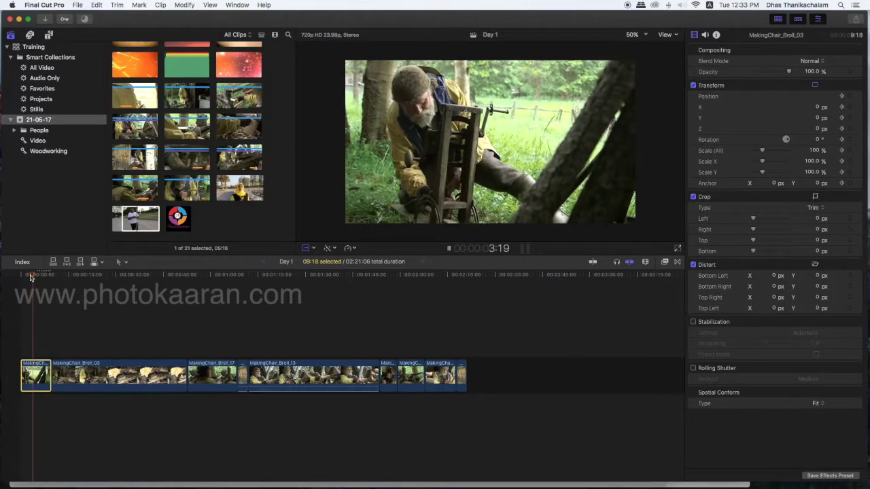